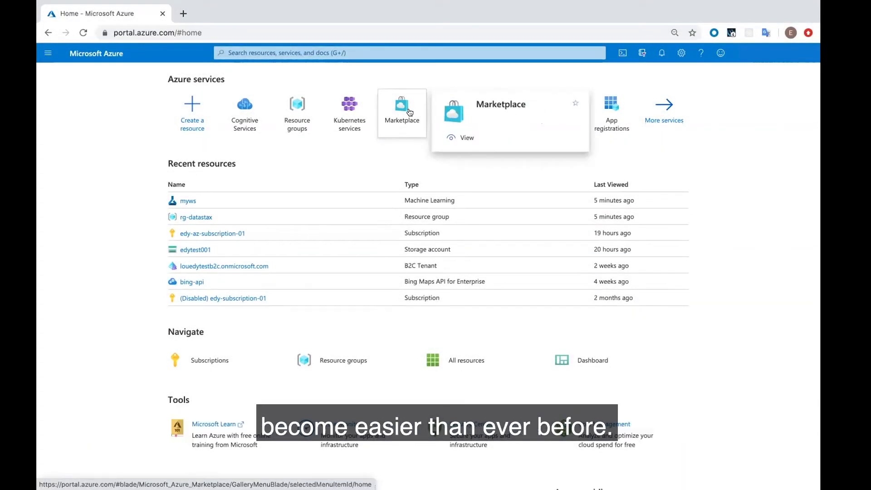
- Open Azure Marketplace from the Azure services tiles on the portal home page
{"action": "left_click", "coordinate": [409, 111]}
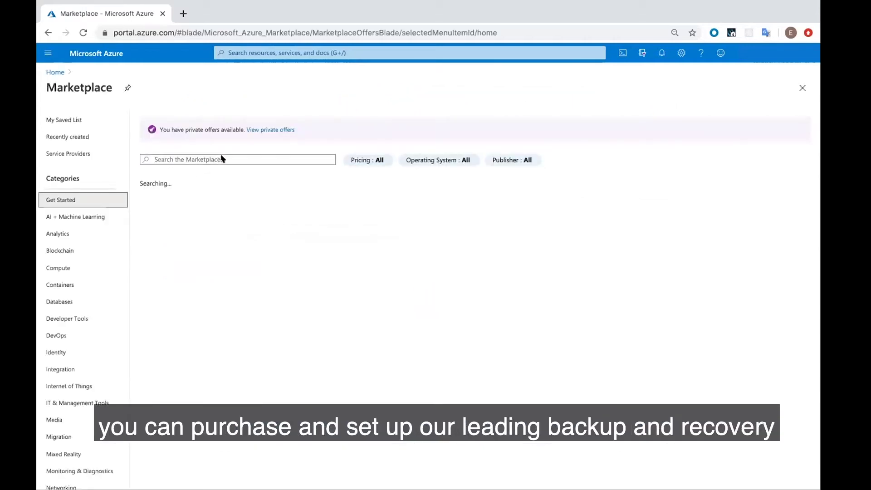
- Search the Marketplace for 'Metallic' to find the Office 365 Backup & Recovery offer
{"action": "left_click", "coordinate": [205, 158]}
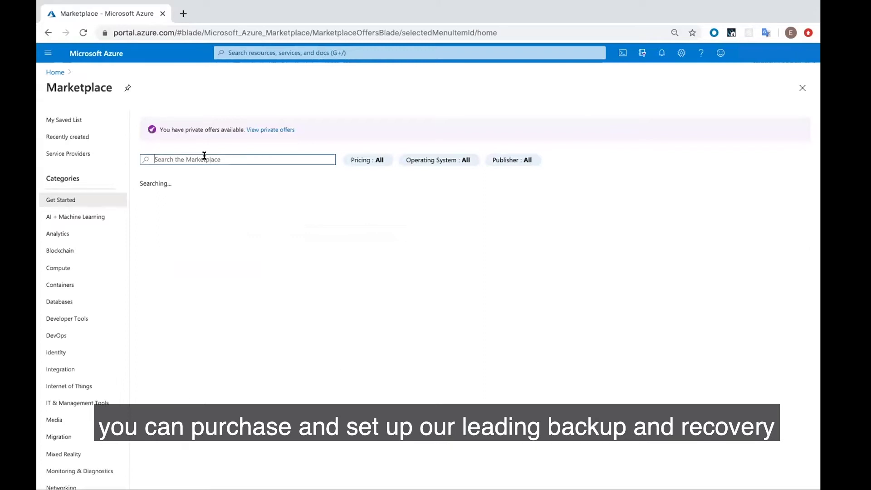
{"action": "type", "text": "Metallic™ Office 365 Backup & Recovery"}
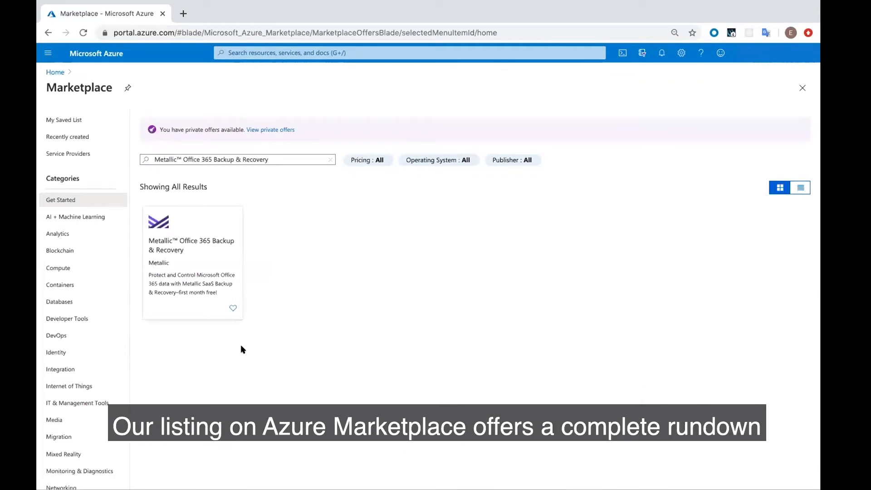
- Open the Metallic Office 365 Backup & Recovery listing and view its $4-per-user monthly plan
{"action": "left_click", "coordinate": [182, 252]}
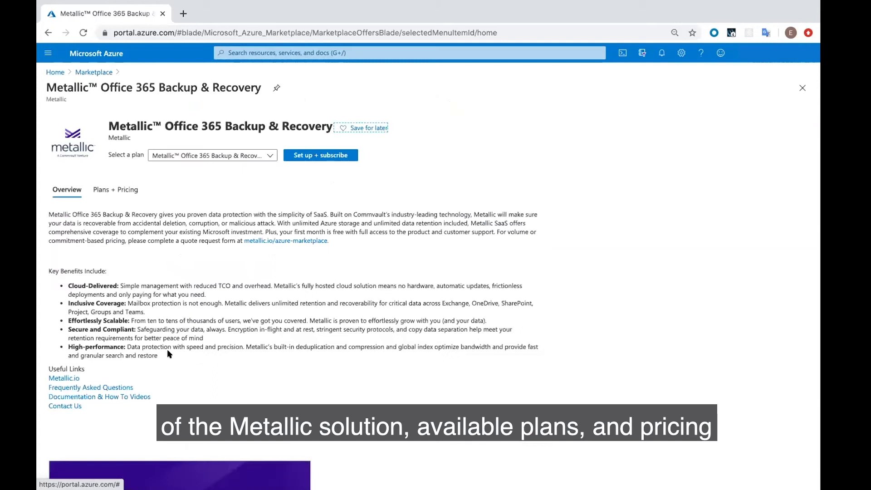
{"action": "left_click", "coordinate": [114, 190]}
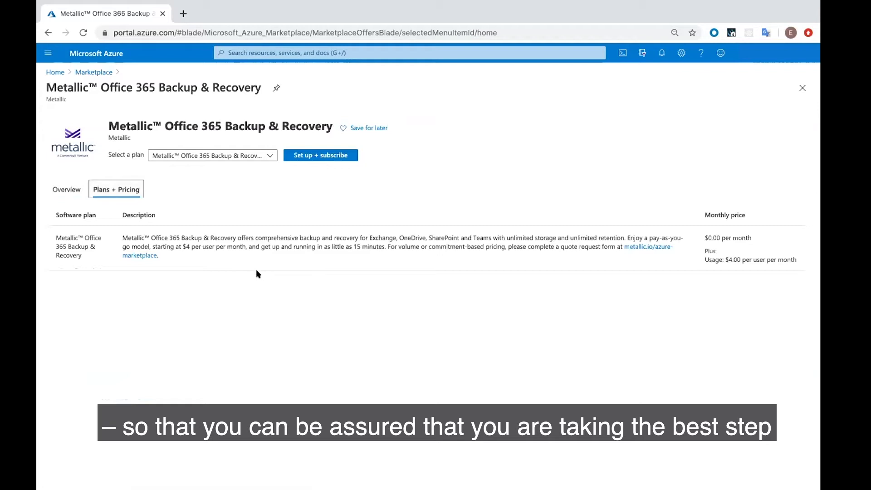
- Subscribe to the Office365 Backup Metallic plan, configure the SaaS account, and follow the email's password link
{"action": "left_click", "coordinate": [323, 157]}
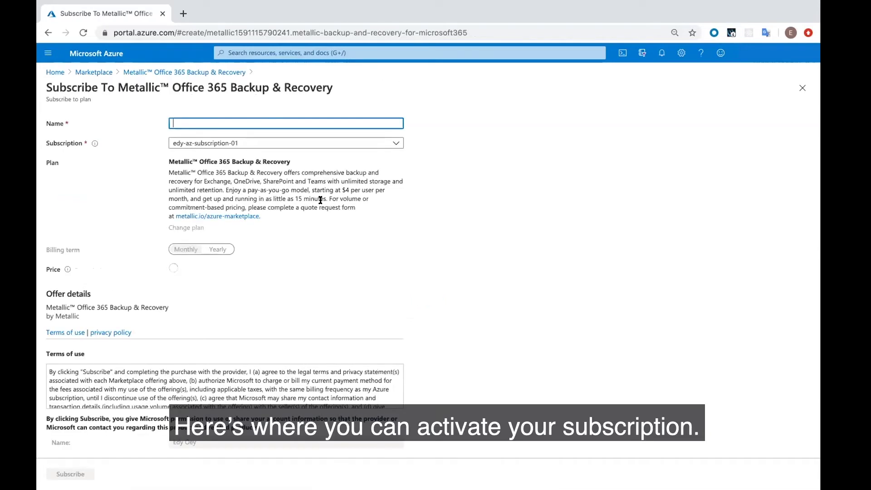
{"action": "type", "text": "Office3"}
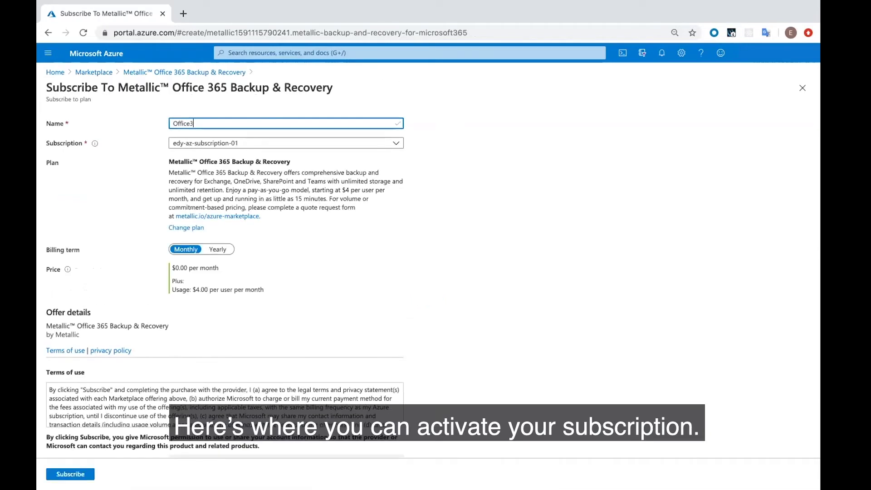
{"action": "type", "text": "65 Backup"}
{"action": "type", "text": " Metallic"}
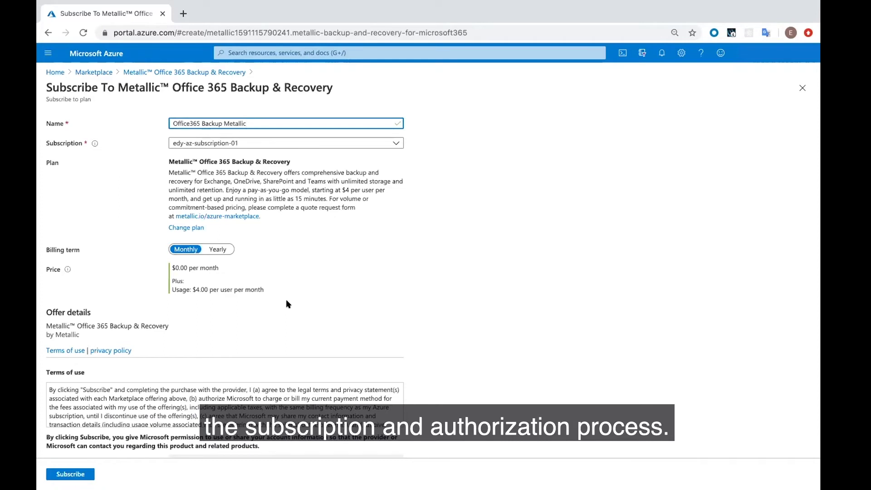
{"action": "scroll", "coordinate": [286, 304], "scroll_direction": "down", "scroll_amount": 1}
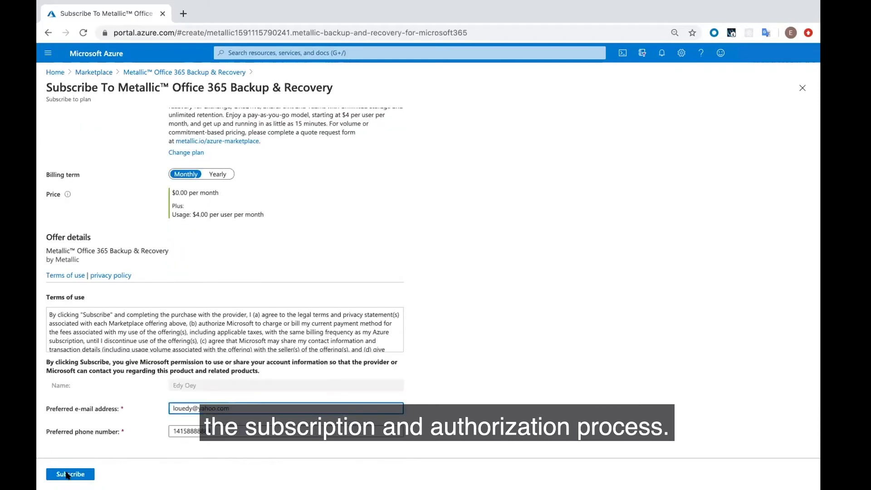
{"action": "left_click", "coordinate": [67, 474]}
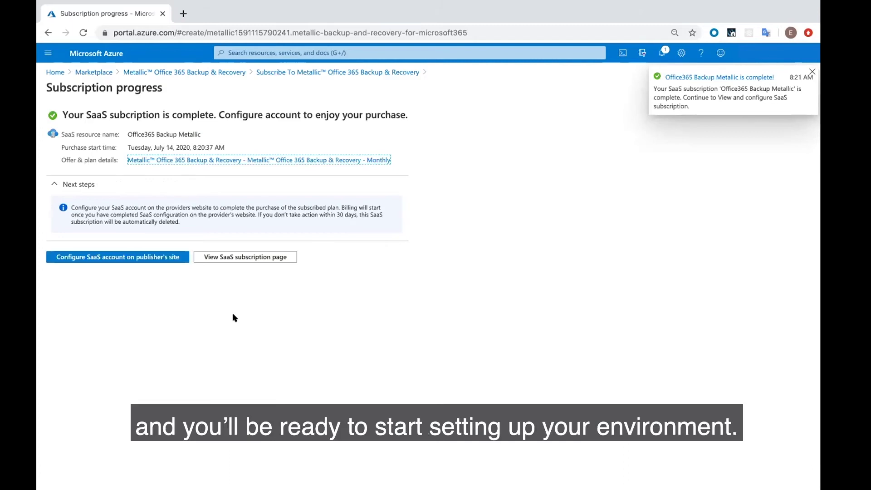
{"action": "left_click", "coordinate": [117, 256]}
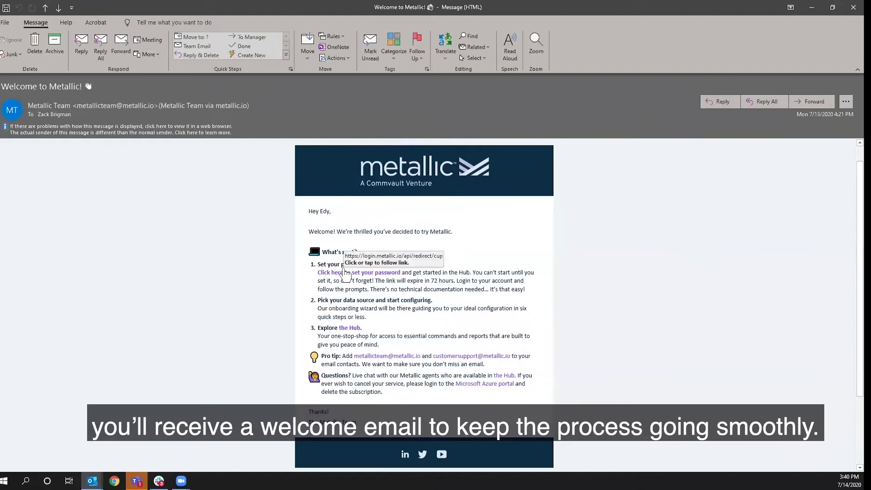
{"action": "left_click", "coordinate": [344, 273]}
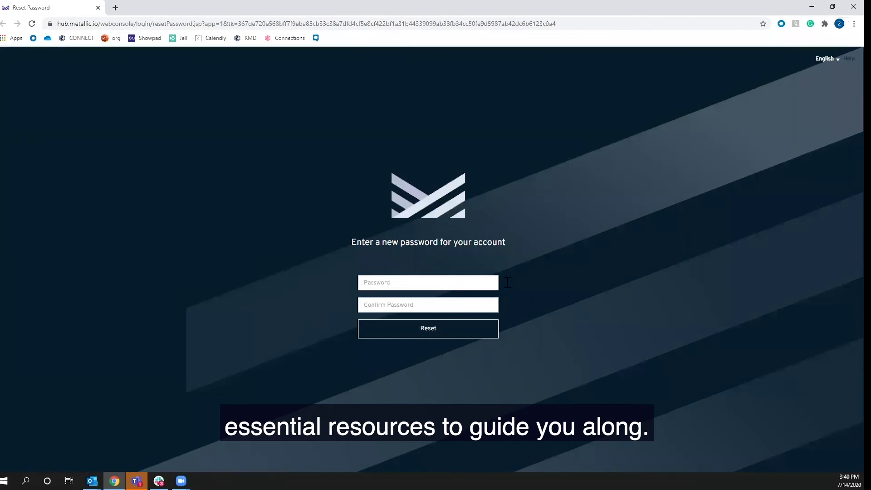
{"action": "type", "text": "*****"}
{"action": "type", "text": "****"}
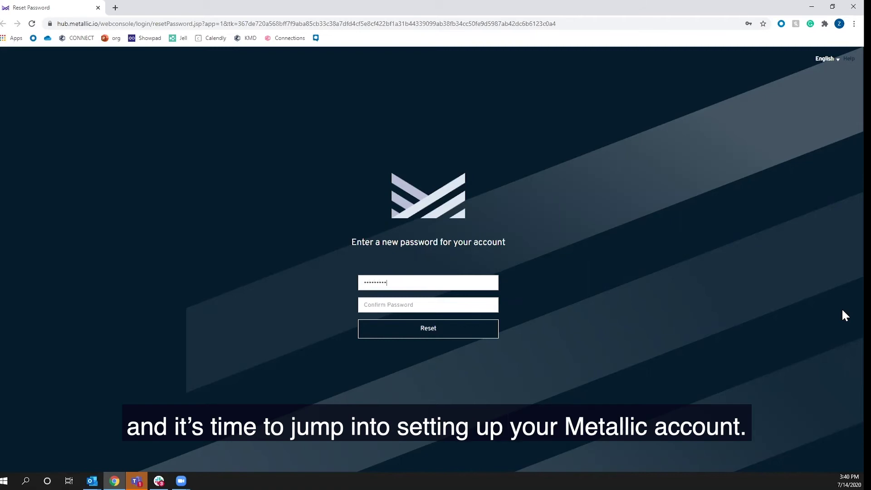
- Enter the new Metallic account password in both Password and Confirm Password fields
{"action": "key", "text": "Tab"}
{"action": "type", "text": "*****"}
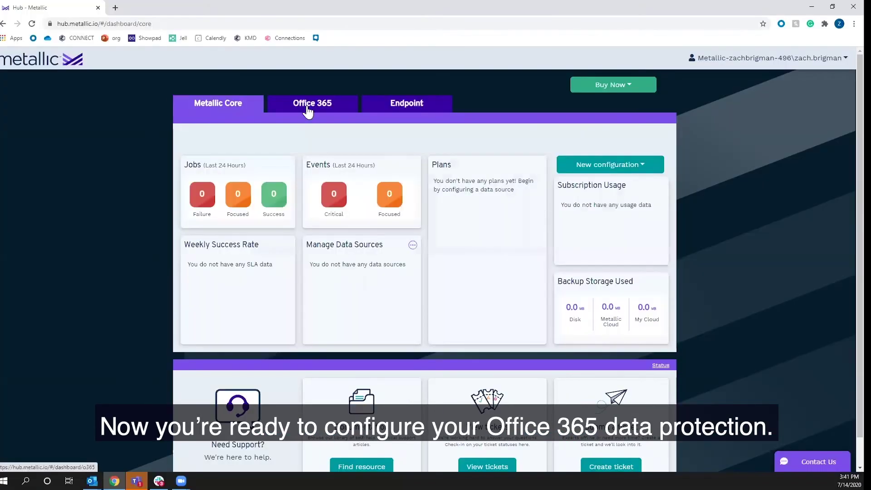
- Activate Office 365 protection, provisioning Exchange mailbox plans and United States storage
{"action": "left_click", "coordinate": [307, 107]}
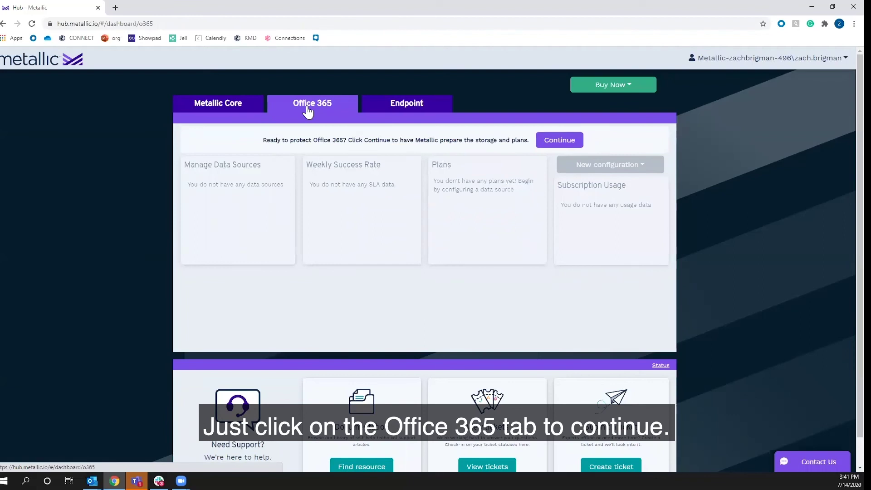
{"action": "left_click", "coordinate": [579, 141]}
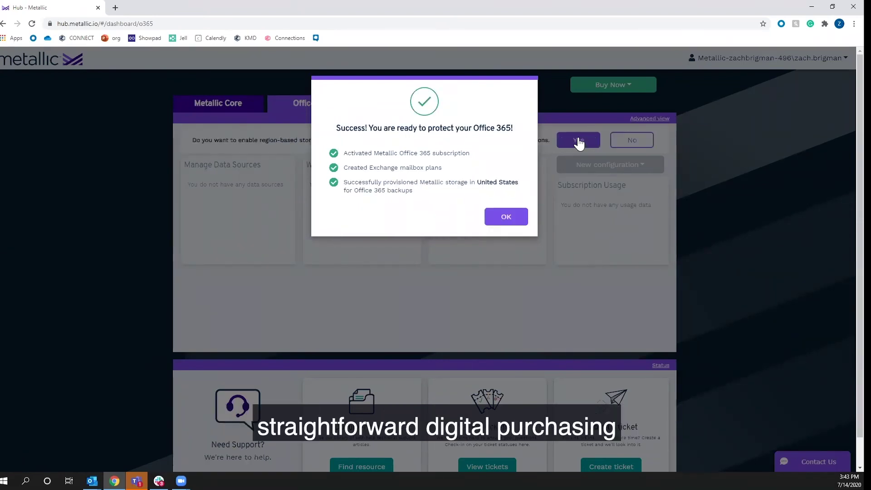
{"action": "left_click", "coordinate": [502, 218]}
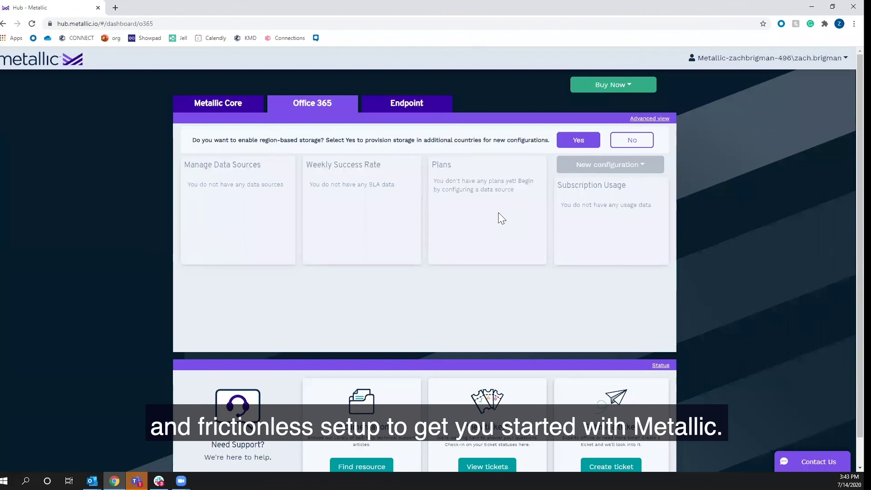